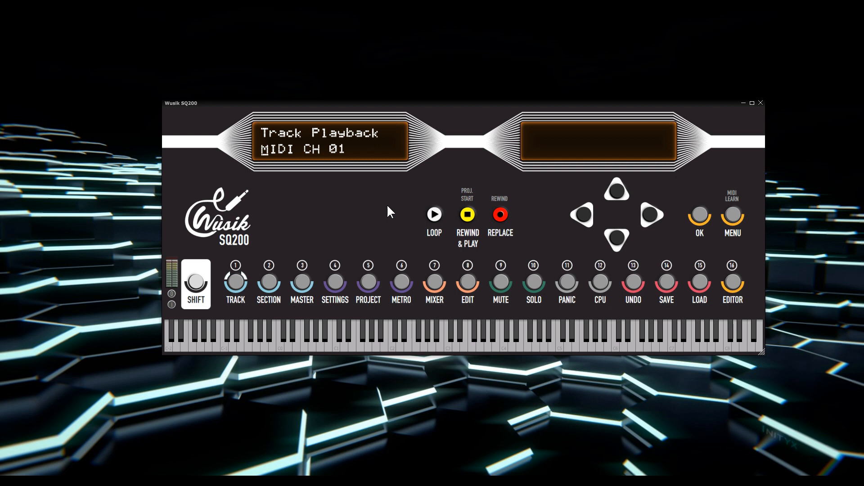
# Browse the MIDI processors available for the track's empty slot 02 without loading one, and return to the track overview
pyautogui.press('Down')
pyautogui.press('Up')
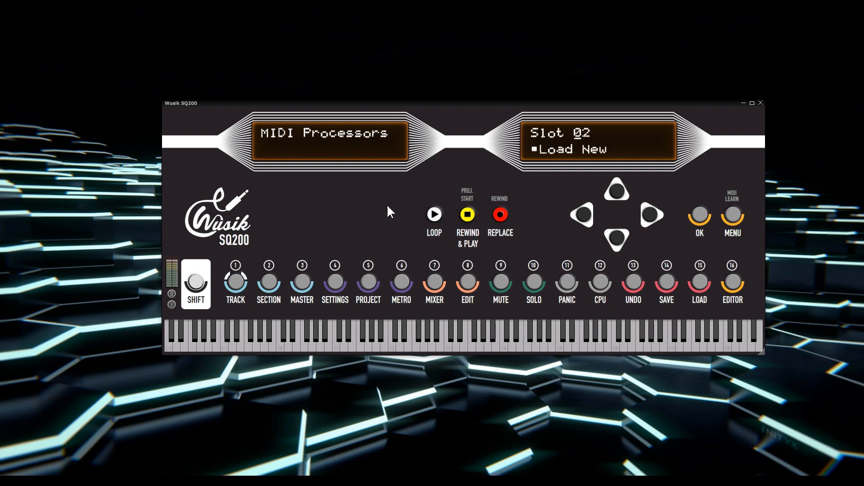
pyautogui.press('Return')
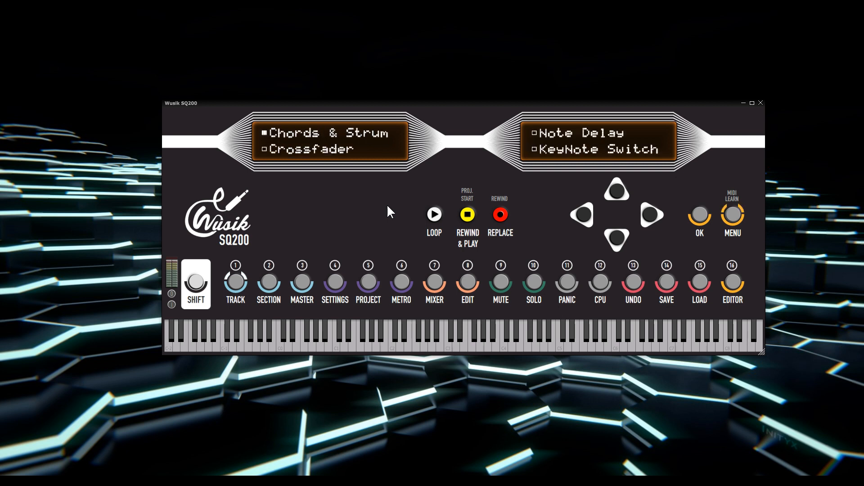
pyautogui.press('Right')
pyautogui.press('Down')
pyautogui.press('Down')
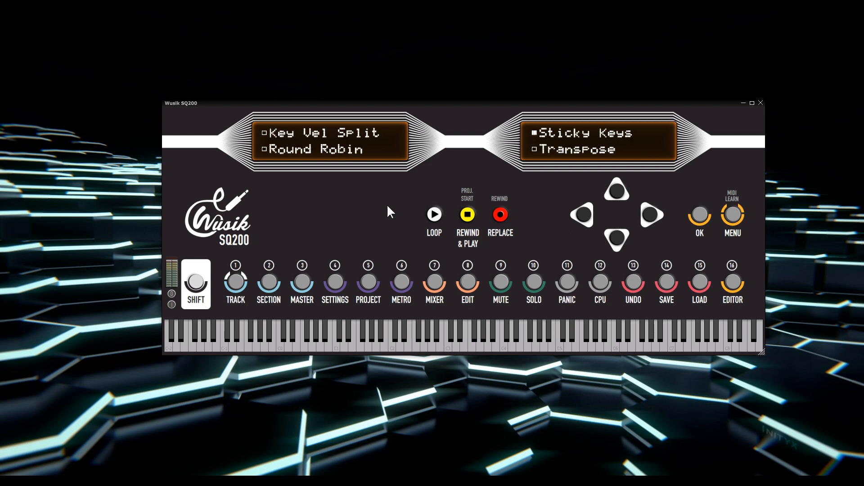
pyautogui.press('Left')
pyautogui.press('Down')
pyautogui.press('Up')
pyautogui.press('Up')
pyautogui.press('Up')
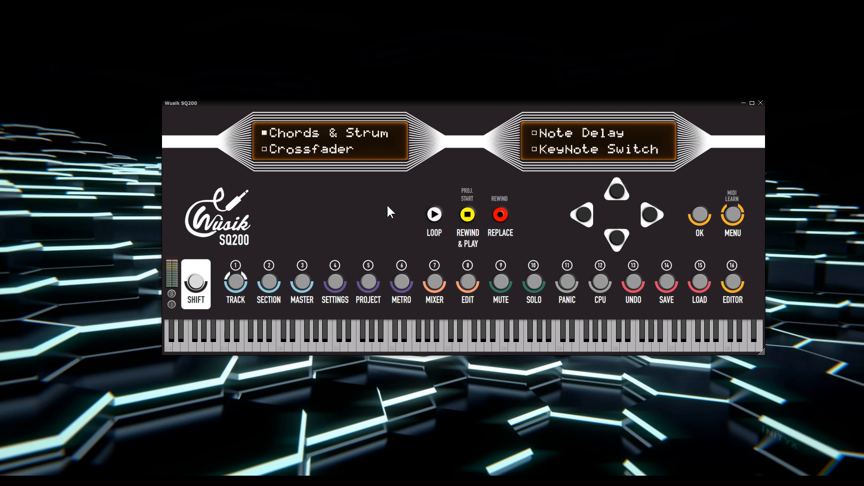
pyautogui.press('Down')
pyautogui.press('Escape')
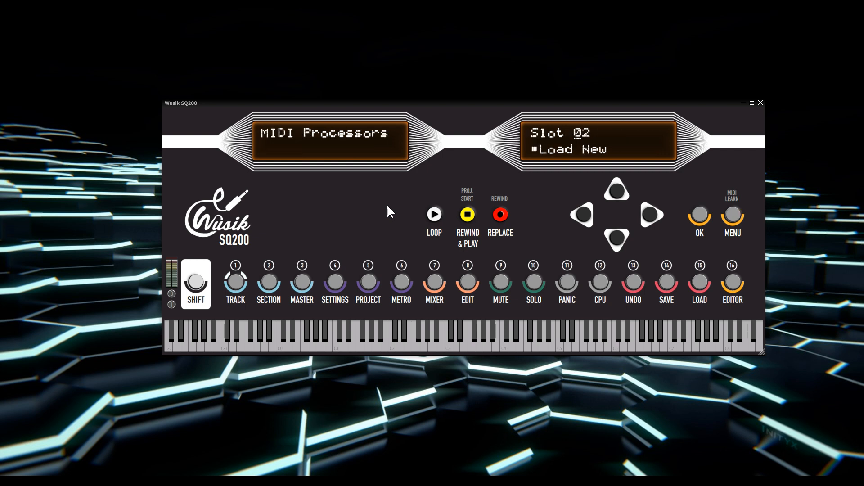
pyautogui.press('Up')
pyautogui.press('Down')
pyautogui.press('Up')
pyautogui.press('Escape')
# Check which instruments are loaded on tracks 3, 2 and 1
pyautogui.press('Right')
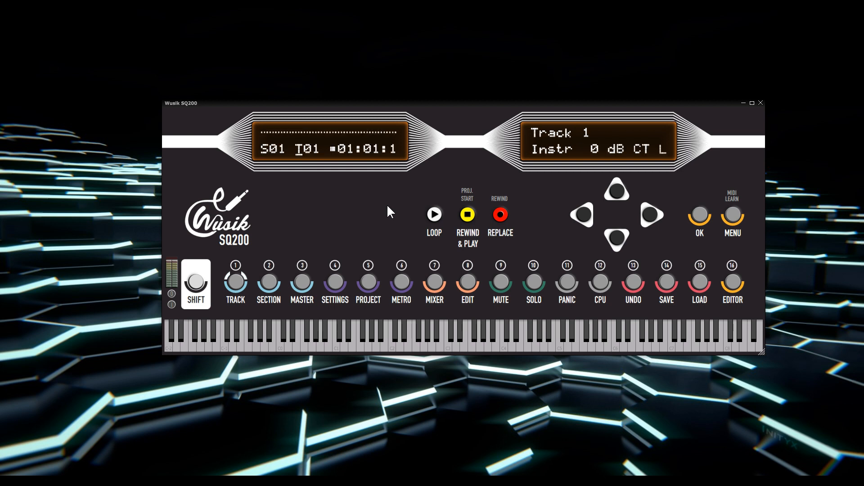
pyautogui.press('Up')
pyautogui.press('Up')
pyautogui.press('4')
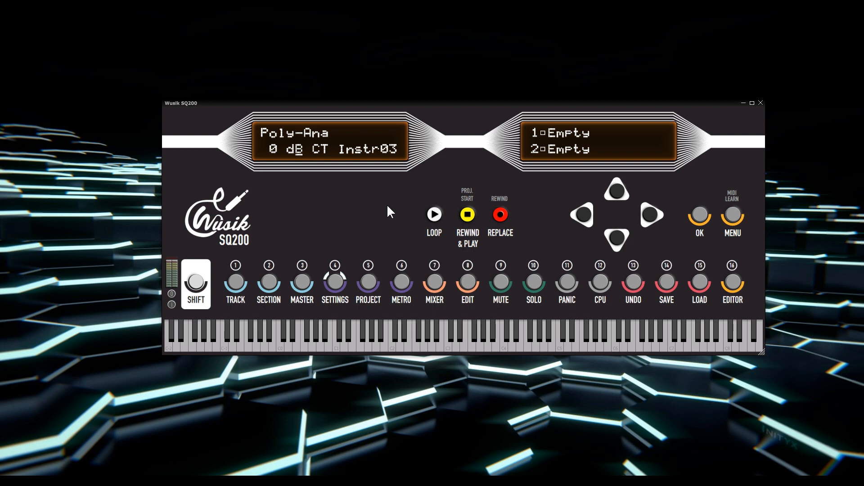
pyautogui.press('Escape')
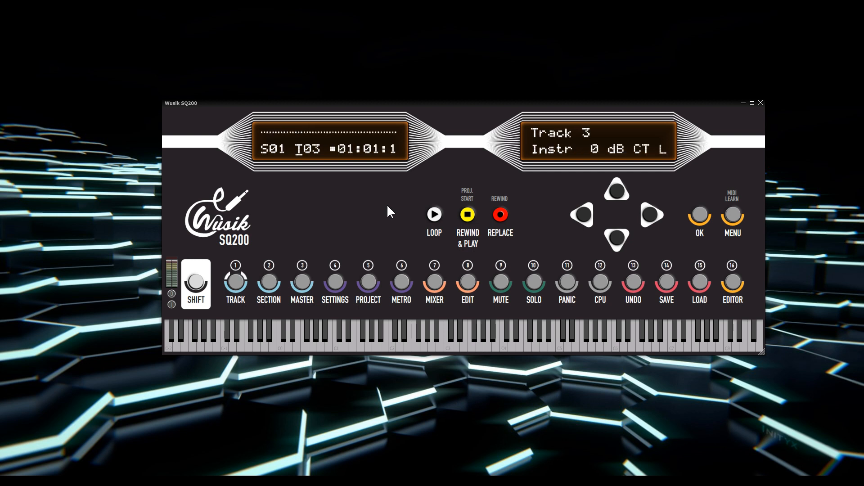
pyautogui.press('Return')
pyautogui.press('Escape')
pyautogui.press('Down')
pyautogui.press('Return')
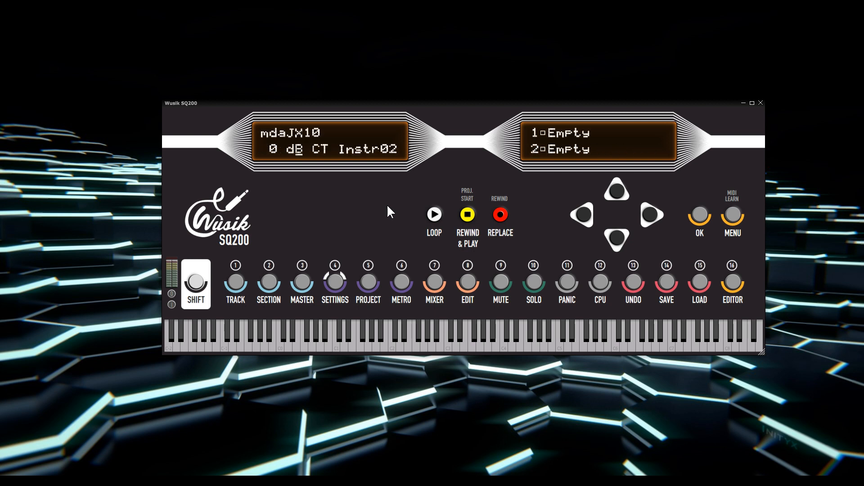
pyautogui.press('Escape')
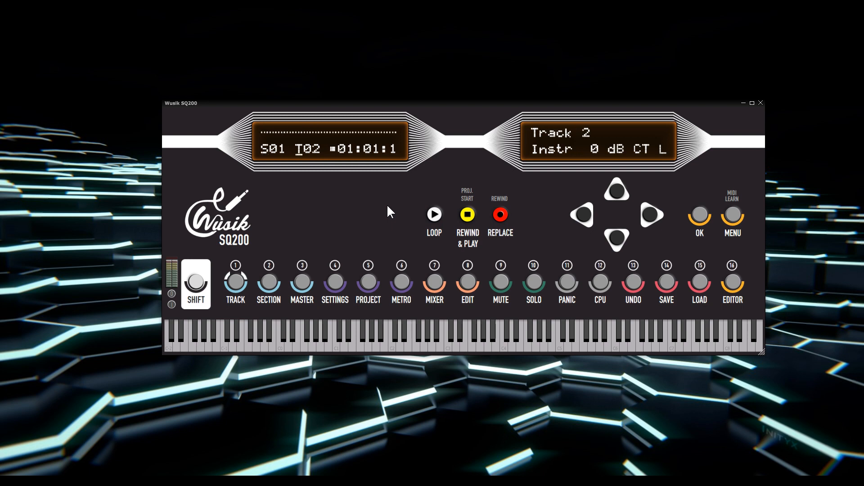
pyautogui.press('Down')
pyautogui.press('Return')
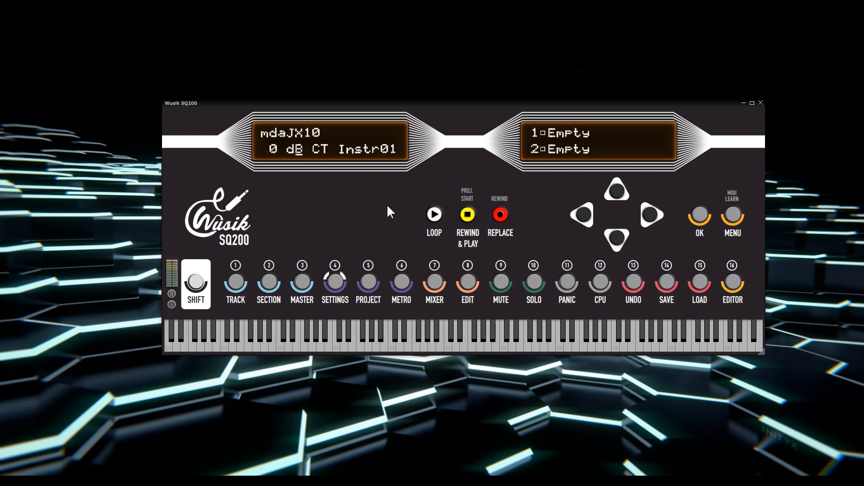
pyautogui.press('Escape')
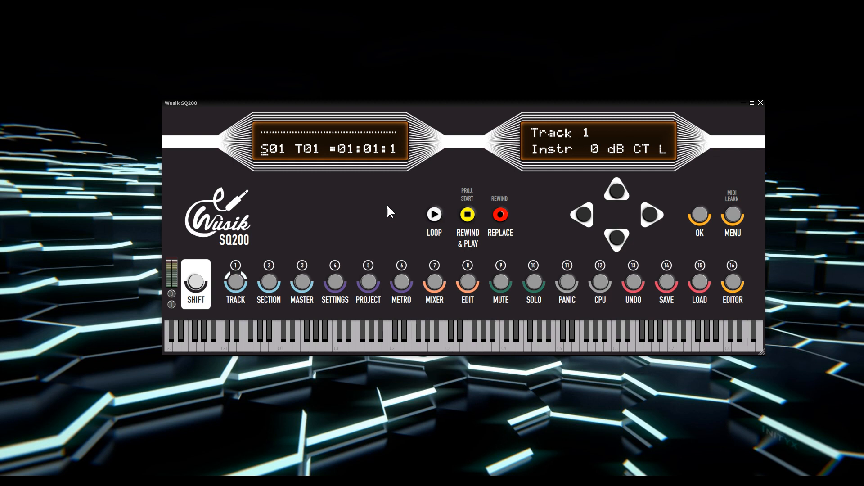
# Open the mixer and step through its settings
pyautogui.press('7')
pyautogui.press('Right')
pyautogui.press('Up')
pyautogui.press('Up')
pyautogui.press('Right')
pyautogui.press('Right')
pyautogui.press('Right')
pyautogui.press('Right')
pyautogui.press('Right')
pyautogui.press('Right')
pyautogui.press('Right')
pyautogui.press('Right')
pyautogui.press('Right')
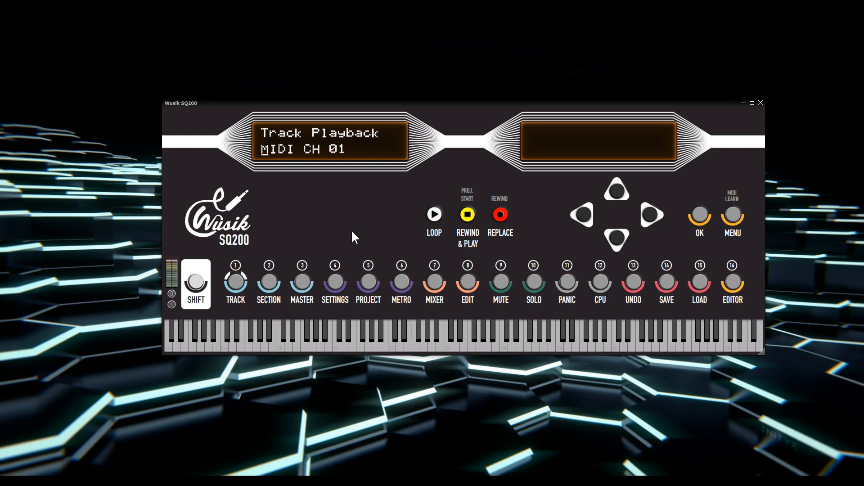
# Open the parameters of the Crossfader in MIDI processor slot 01 of the track playback settings
pyautogui.click(235, 288)
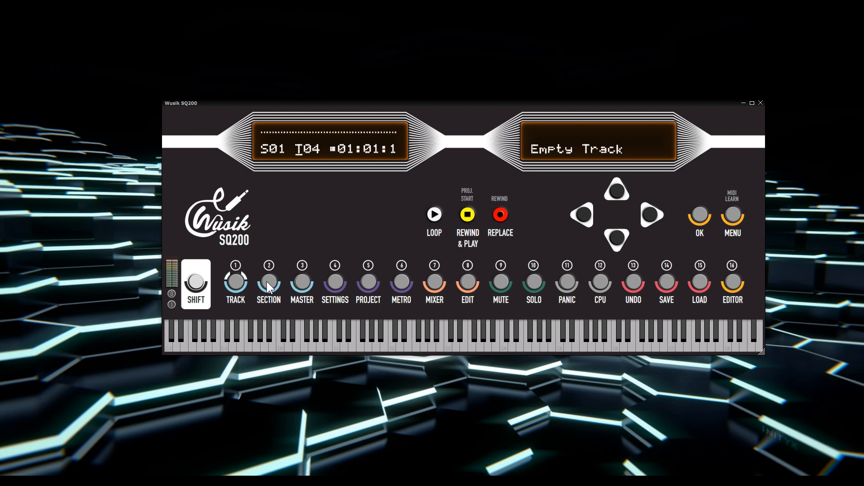
pyautogui.click(239, 284)
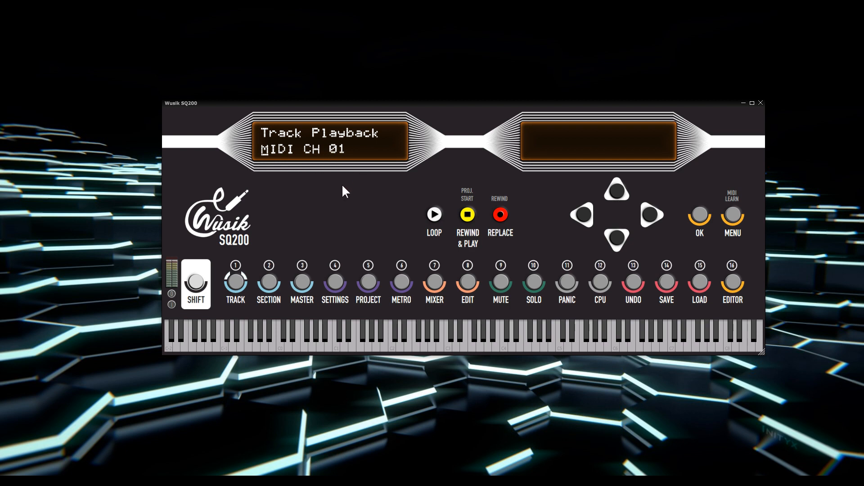
pyautogui.press('Down')
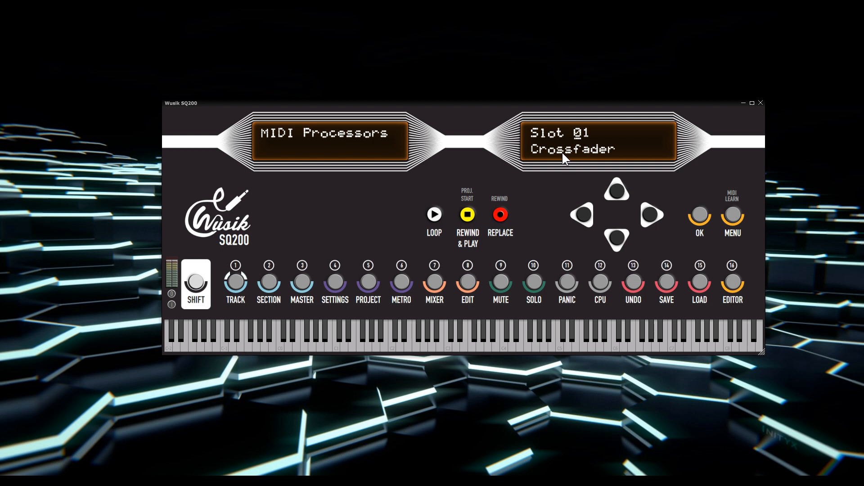
pyautogui.click(574, 144)
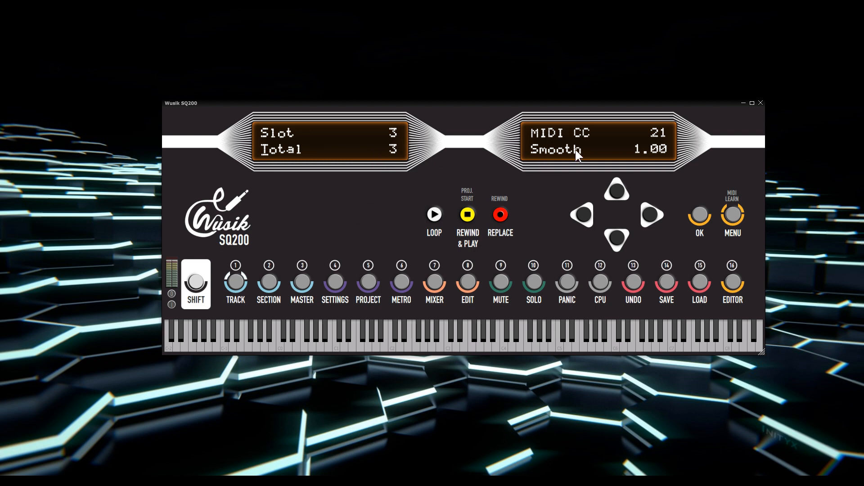
# Try out different values for the Crossfader's MIDI CC parameter, and return to the track overview
pyautogui.click(582, 132)
pyautogui.press('Down')
pyautogui.press('Down')
pyautogui.press('Down')
pyautogui.press('Down')
pyautogui.press('Down')
pyautogui.press('Down')
pyautogui.press('Down')
pyautogui.press('Down')
pyautogui.press('Down')
pyautogui.press('Down')
pyautogui.press('Down')
pyautogui.press('Down')
pyautogui.press('Down')
pyautogui.press('Down')
pyautogui.press('Down')
pyautogui.press('Down')
pyautogui.press('Down')
pyautogui.press('Down')
pyautogui.press('Down')
pyautogui.press('Down')
pyautogui.press('Down')
pyautogui.press('Left')
pyautogui.press('Left')
pyautogui.press('Left')
pyautogui.press('Left')
pyautogui.press('Left')
pyautogui.press('Left')
pyautogui.press('Left')
pyautogui.press('Left')
pyautogui.press('Left')
pyautogui.press('Left')
pyautogui.press('Left')
pyautogui.press('Left')
pyautogui.press('Left')
pyautogui.press('Left')
pyautogui.press('Left')
pyautogui.press('Left')
pyautogui.press('Left')
pyautogui.press('Right')
pyautogui.press('Right')
pyautogui.press('Right')
pyautogui.press('Right')
pyautogui.press('Right')
pyautogui.press('Right')
pyautogui.press('Right')
pyautogui.press('Right')
pyautogui.press('Right')
pyautogui.press('Right')
pyautogui.press('Right')
pyautogui.press('Right')
pyautogui.press('Right')
pyautogui.press('Right')
pyautogui.press('Right')
pyautogui.press('Right')
pyautogui.press('Right')
pyautogui.press('Escape')
pyautogui.press('Escape')
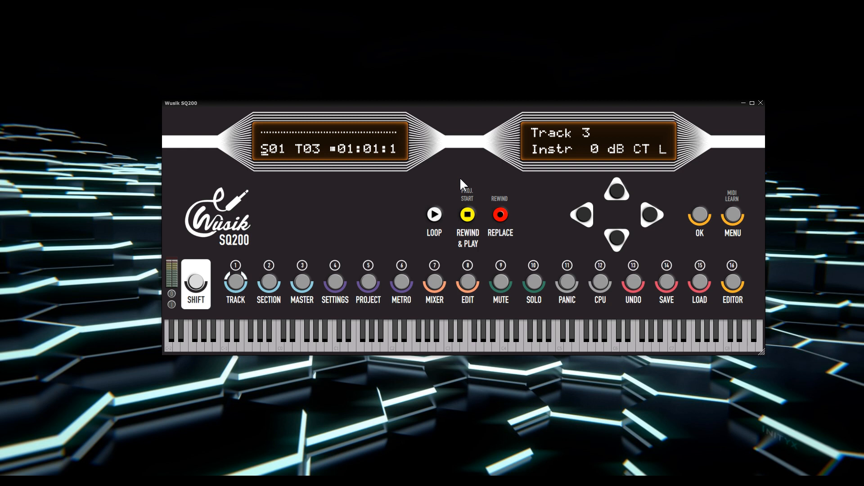
# Start a new project and load the mdaDX10 instrument on track 1
pyautogui.press('5')
pyautogui.press('Right')
pyautogui.press('Right')
pyautogui.press('Right')
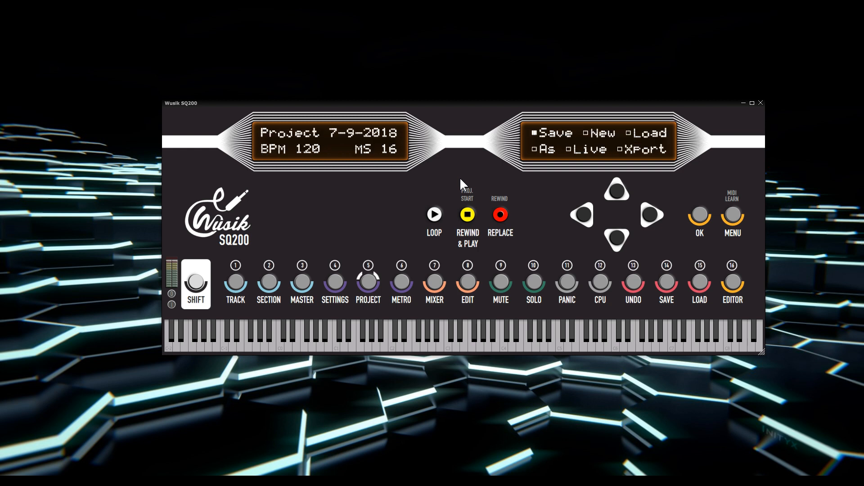
pyautogui.press('Return')
pyautogui.press('Return')
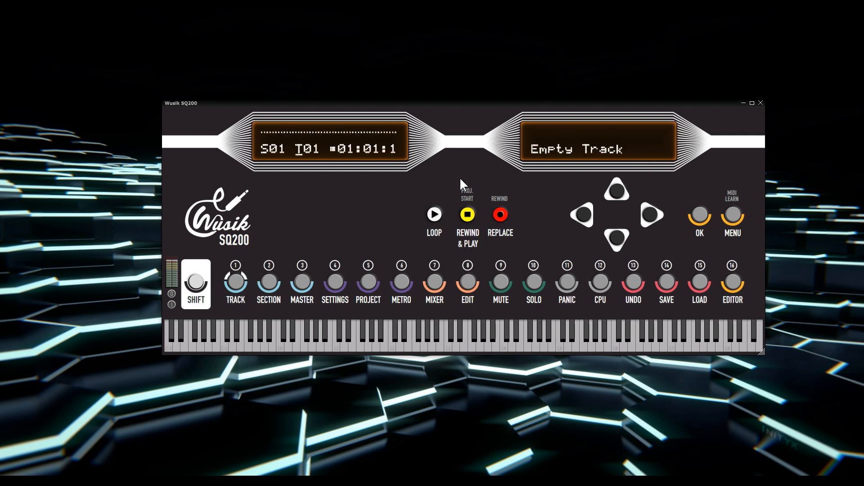
pyautogui.press('Return')
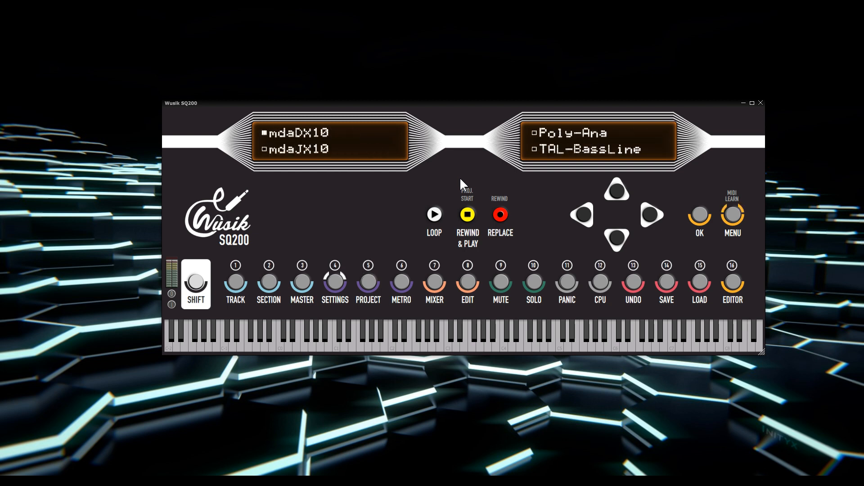
pyautogui.press('Return')
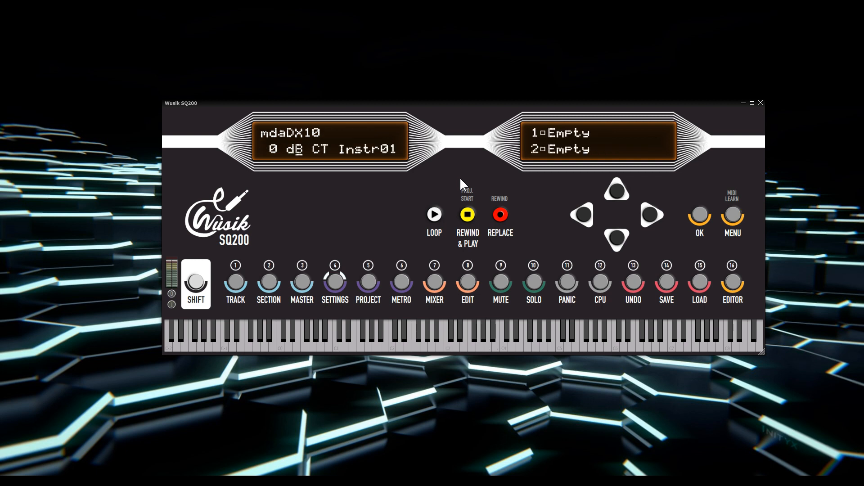
# Load the Note Delay MIDI processor on track 1
pyautogui.press('1')
pyautogui.press('1')
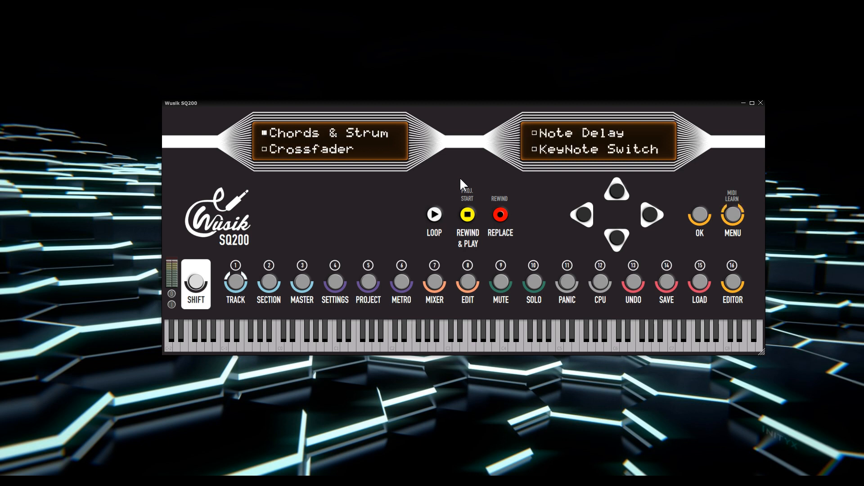
pyautogui.press('Right')
pyautogui.press('Return')
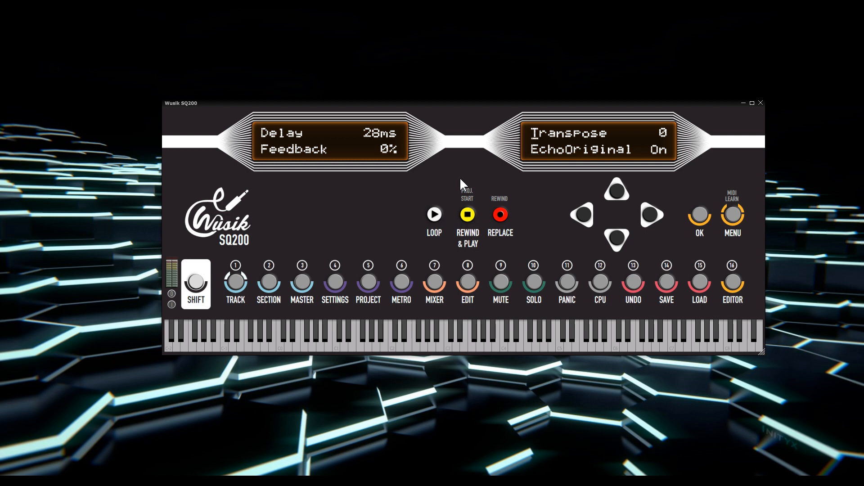
# Set the Note Delay's Transpose to 12 and its Delay to 500 ms
pyautogui.press('Right')
pyautogui.press('Right')
pyautogui.press('Right')
pyautogui.press('Right')
pyautogui.press('Right')
pyautogui.press('Right')
pyautogui.press('Right')
pyautogui.press('Right')
pyautogui.press('Right')
pyautogui.press('Right')
# Set the Note Delay's Feedback to 13%
pyautogui.press('Down')
pyautogui.press('Right')
pyautogui.press('Right')
pyautogui.press('Right')
pyautogui.press('Right')
pyautogui.press('Right')
pyautogui.press('Right')
pyautogui.press('Right')
pyautogui.press('Right')
pyautogui.press('Right')
pyautogui.press('Right')
pyautogui.press('Right')
pyautogui.press('Right')
pyautogui.press('Right')
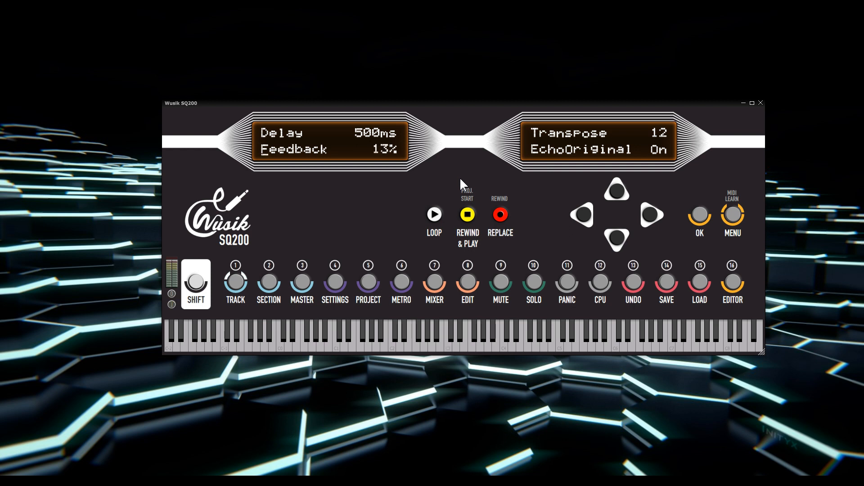
# Raise the Note Delay's Feedback further
pyautogui.press('Right')
pyautogui.press('Right')
pyautogui.press('Right')
pyautogui.press('Right')
pyautogui.press('Right')
pyautogui.press('Right')
pyautogui.press('Right')
pyautogui.press('Right')
pyautogui.press('Right')
pyautogui.press('Right')
pyautogui.press('Right')
pyautogui.press('Right')
pyautogui.press('Right')
pyautogui.press('Right')
pyautogui.press('Right')
pyautogui.press('Right')
pyautogui.press('Right')
pyautogui.press('Right')
pyautogui.press('Right')
pyautogui.press('Right')
# Readjust the Note Delay's Delay time and return to the MIDI processor slots
pyautogui.press('Up')
pyautogui.press('Left')
pyautogui.press('Left')
pyautogui.press('Left')
pyautogui.press('Right')
pyautogui.press('Right')
pyautogui.press('Right')
pyautogui.hotkey('shift', 'Left')
pyautogui.press('Right')
pyautogui.press('Right')
pyautogui.press('Right')
pyautogui.press('Right')
pyautogui.press('Right')
pyautogui.press('Right')
pyautogui.press('Right')
pyautogui.press('Right')
pyautogui.press('Right')
pyautogui.press('Right')
pyautogui.press('Right')
pyautogui.press('Right')
pyautogui.press('Right')
pyautogui.press('Right')
pyautogui.press('Right')
pyautogui.press('Right')
pyautogui.press('Right')
pyautogui.press('Right')
pyautogui.press('Right')
pyautogui.press('Right')
pyautogui.press('Right')
pyautogui.press('Right')
pyautogui.press('Right')
pyautogui.press('Right')
pyautogui.press('Right')
pyautogui.press('Right')
pyautogui.press('Right')
pyautogui.press('Right')
pyautogui.press('Right')
pyautogui.press('Right')
pyautogui.press('Right')
pyautogui.press('Right')
pyautogui.press('Right')
pyautogui.press('Right')
pyautogui.press('Right')
pyautogui.press('Right')
pyautogui.press('Right')
pyautogui.press('Right')
pyautogui.press('Right')
pyautogui.press('Right')
pyautogui.press('Right')
pyautogui.press('Right')
pyautogui.press('Right')
pyautogui.press('Right')
pyautogui.press('Right')
pyautogui.press('Right')
pyautogui.press('Right')
pyautogui.press('Right')
pyautogui.press('Right')
pyautogui.press('Right')
pyautogui.press('Right')
pyautogui.press('Right')
pyautogui.press('Right')
pyautogui.press('Right')
pyautogui.press('Right')
pyautogui.press('Right')
pyautogui.press('Right')
pyautogui.press('Right')
pyautogui.press('Down')
pyautogui.press('Down')
pyautogui.press('Down')
pyautogui.press('Up')
pyautogui.press('Up')
pyautogui.press('Up')
pyautogui.press('Escape')
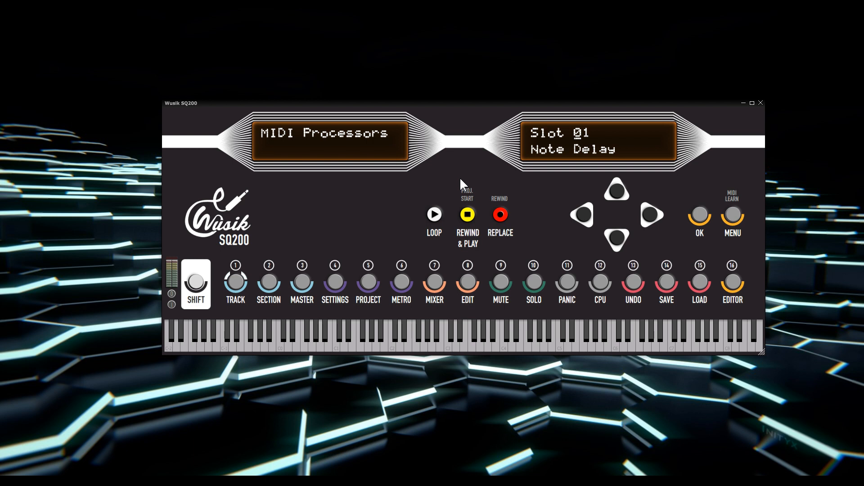
# Delete the Note Delay processor from slot 01
pyautogui.press('Return')
pyautogui.press('Down')
pyautogui.press('Right')
pyautogui.press('Return')
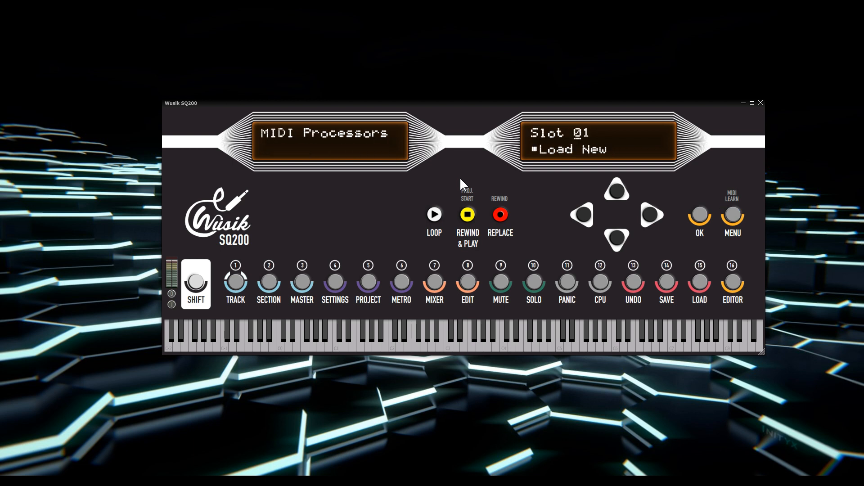
# Load the Chords & Strum MIDI processor into slot 01 and open its parameters
pyautogui.press('Return')
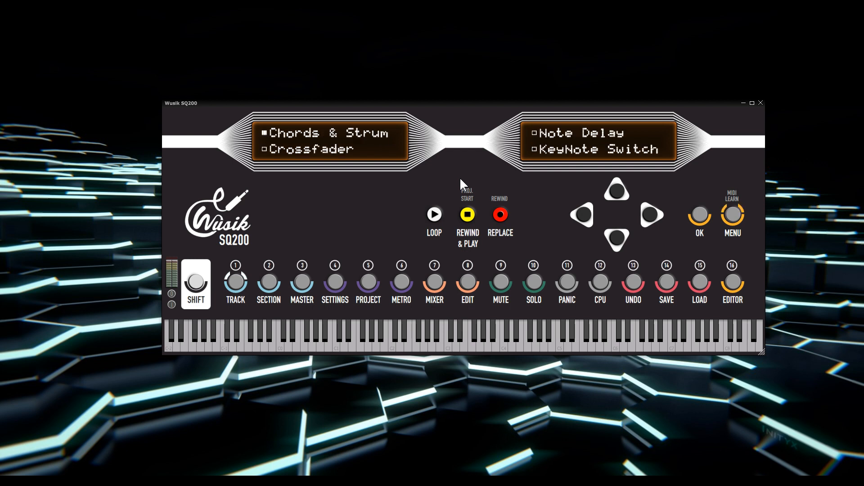
pyautogui.press('Return')
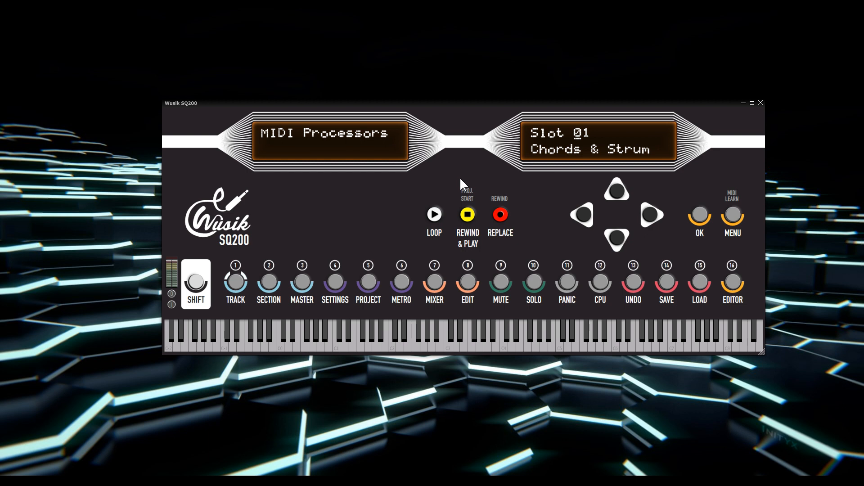
pyautogui.press('Return')
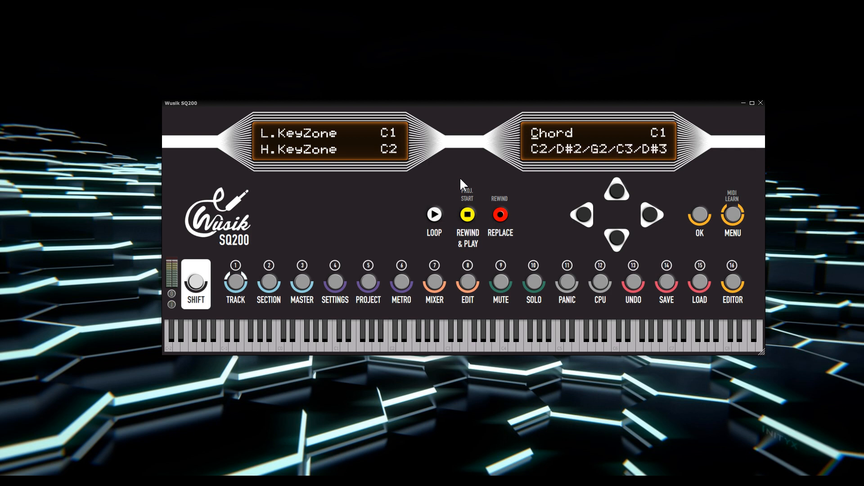
# Set the Chords & Strum processor's Strum to 200 ms
pyautogui.press('Down')
pyautogui.press('Down')
pyautogui.press('Down')
pyautogui.press('Down')
pyautogui.press('Down')
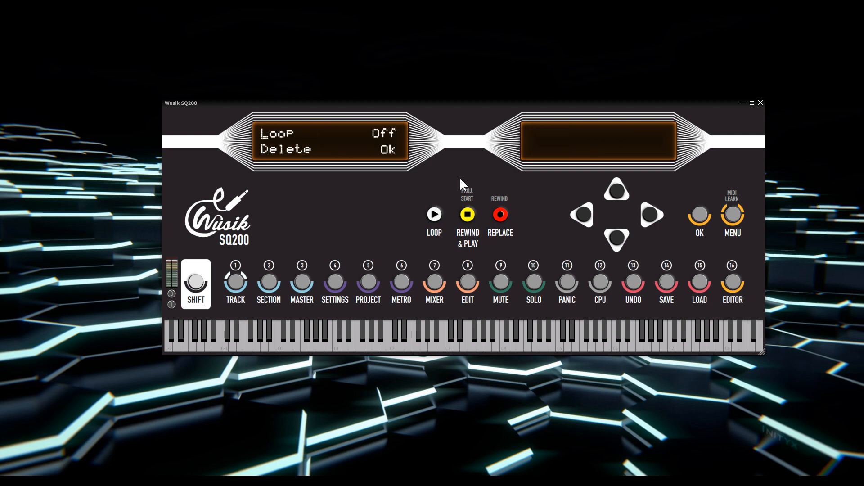
pyautogui.press('Up')
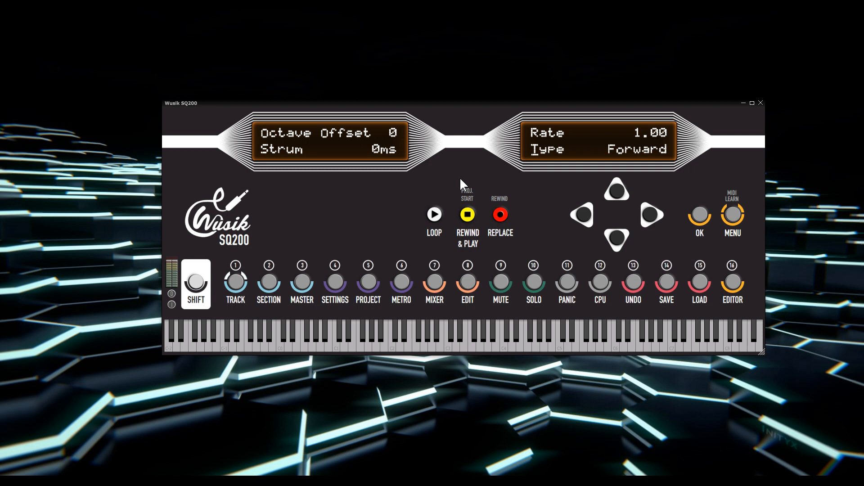
pyautogui.press('Up')
pyautogui.press('Up')
pyautogui.press('Up')
pyautogui.press('Down')
pyautogui.press('Right')
pyautogui.press('Right')
pyautogui.press('Right')
pyautogui.press('Right')
pyautogui.press('Right')
pyautogui.press('Right')
pyautogui.press('Right')
pyautogui.press('Right')
pyautogui.press('Right')
pyautogui.press('Right')
pyautogui.press('Right')
pyautogui.press('Right')
pyautogui.press('Right')
pyautogui.press('Right')
pyautogui.press('Right')
pyautogui.press('Right')
pyautogui.press('Right')
pyautogui.press('Right')
pyautogui.press('Right')
pyautogui.press('Right')
pyautogui.press('Right')
pyautogui.press('Right')
pyautogui.press('Right')
pyautogui.press('Right')
pyautogui.press('Right')
pyautogui.press('Right')
pyautogui.press('Right')
pyautogui.press('Right')
pyautogui.press('Right')
pyautogui.press('Right')
pyautogui.press('Right')
pyautogui.press('Right')
pyautogui.press('Right')
pyautogui.press('Right')
pyautogui.press('Right')
pyautogui.press('Right')
pyautogui.press('Right')
pyautogui.press('Right')
# Set the strum Type to PingPong and turn its Loop on
pyautogui.press('Down')
pyautogui.press('Down')
pyautogui.press('Right')
pyautogui.press('Right')
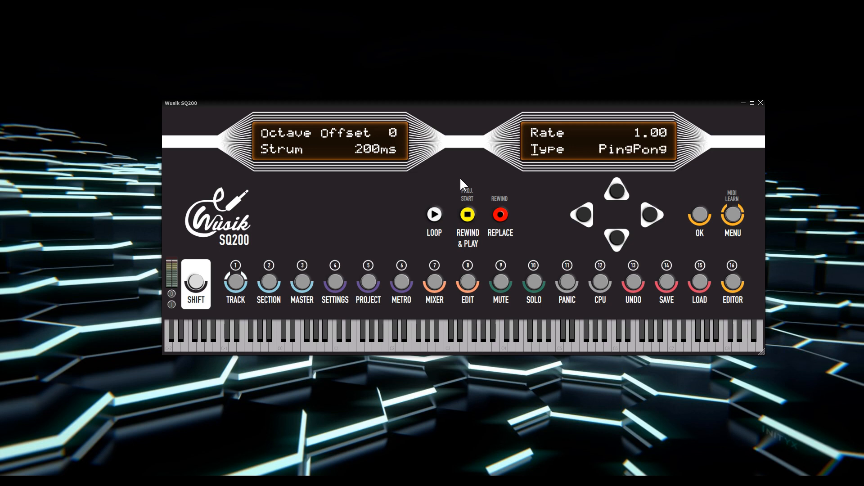
pyautogui.press('Down')
pyautogui.press('Right')
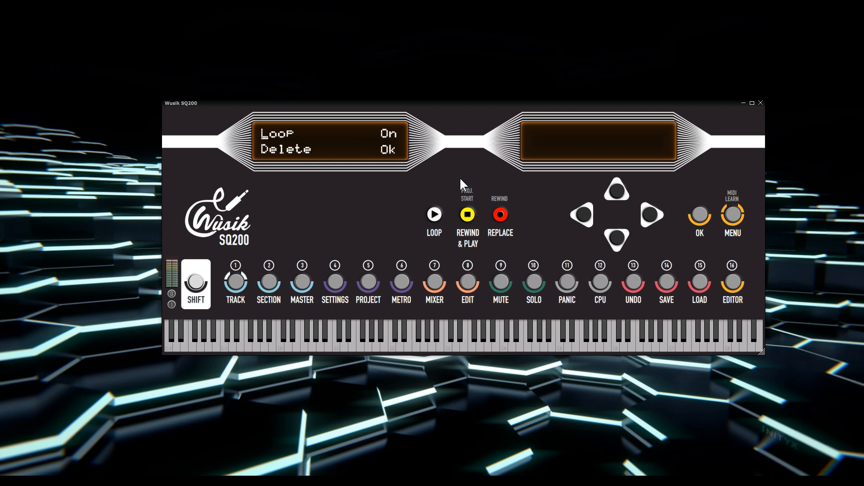
pyautogui.press('Up')
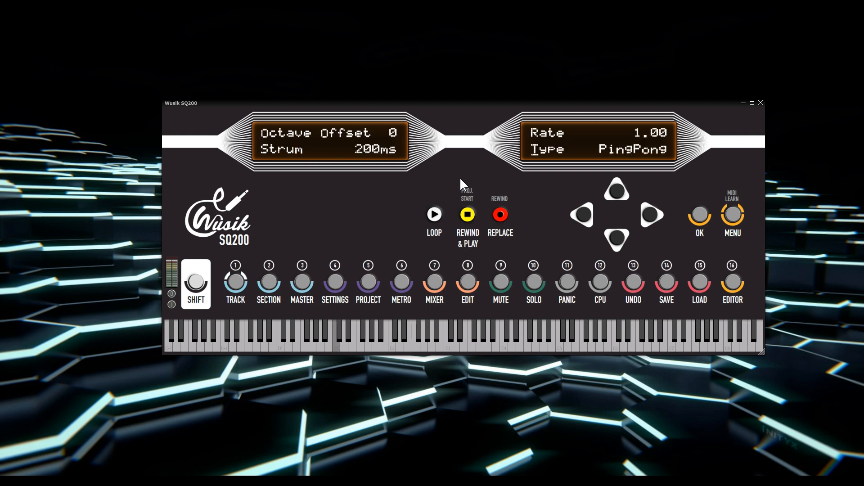
# Set the Chords & Strum processor's Rate to 0.88
pyautogui.press('Up')
pyautogui.press('Left')
pyautogui.press('Left')
pyautogui.press('Left')
pyautogui.press('Left')
pyautogui.press('Left')
pyautogui.press('Left')
pyautogui.press('Left')
pyautogui.press('Left')
pyautogui.press('Left')
pyautogui.press('Left')
pyautogui.press('Left')
pyautogui.press('Left')
pyautogui.press('Left')
pyautogui.press('Left')
pyautogui.press('Left')
pyautogui.press('Left')
pyautogui.press('Left')
pyautogui.press('Left')
pyautogui.press('Left')
pyautogui.press('Left')
pyautogui.press('Right')
pyautogui.press('Right')
pyautogui.press('Right')
pyautogui.press('Right')
pyautogui.press('Right')
pyautogui.press('Right')
pyautogui.press('Right')
pyautogui.press('Right')
# Lower the Chords & Strum processor's Strum time to less than 178 ms and return to its MIDI processor slot
pyautogui.press('Up')
pyautogui.press('Left')
pyautogui.press('Left')
pyautogui.press('Left')
pyautogui.press('Left')
pyautogui.press('Left')
pyautogui.press('Left')
pyautogui.press('Left')
pyautogui.press('Left')
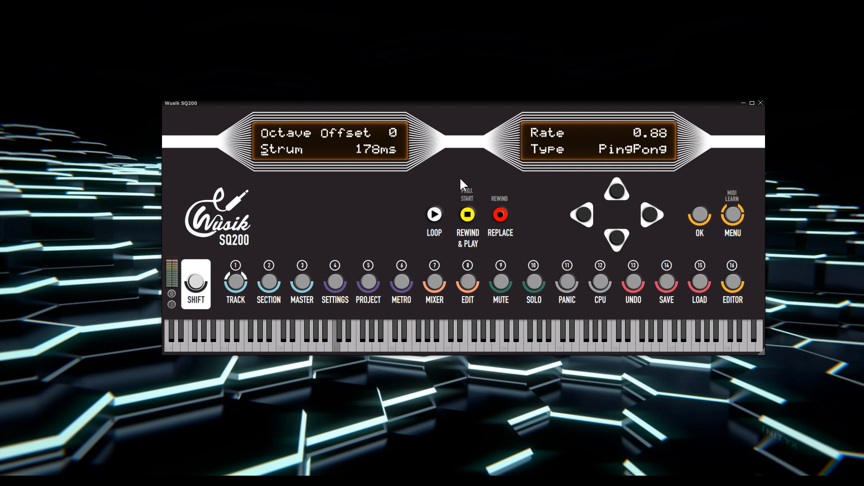
pyautogui.press('Left')
pyautogui.press('Left')
pyautogui.press('Left')
pyautogui.press('Left')
pyautogui.press('Left')
pyautogui.press('Left')
pyautogui.press('Left')
pyautogui.press('Left')
pyautogui.press('Left')
pyautogui.press('Left')
pyautogui.press('Left')
pyautogui.press('Left')
pyautogui.press('Left')
pyautogui.press('Left')
pyautogui.press('Left')
pyautogui.press('Left')
pyautogui.press('Up')
pyautogui.press('Up')
pyautogui.press('Up')
pyautogui.press('Up')
pyautogui.press('Up')
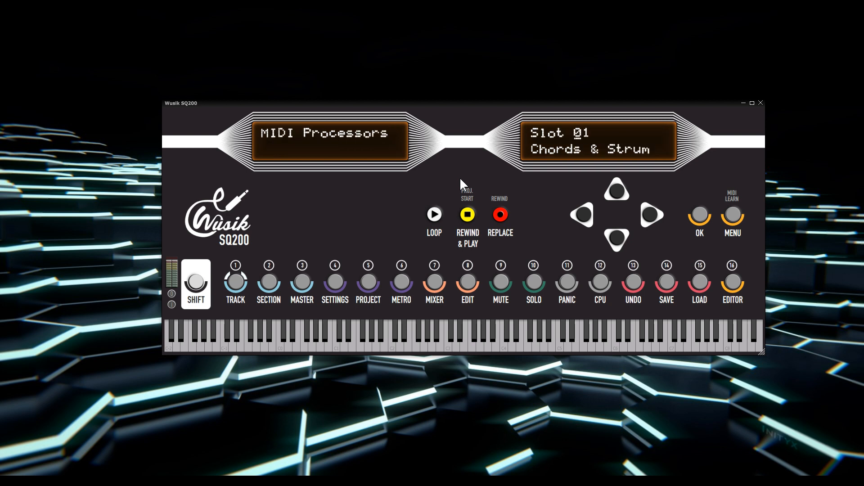
# Examine the options for editing, inserting, deleting and moving the processor in slot 01
pyautogui.press('m')
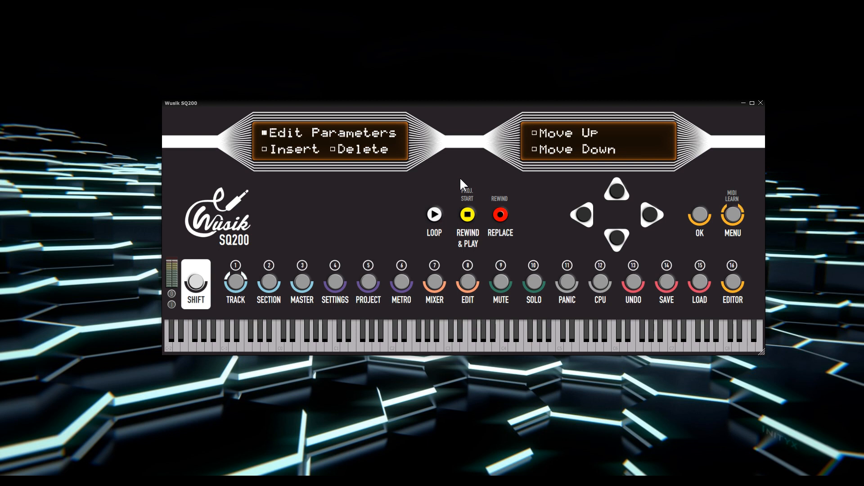
pyautogui.press('m')
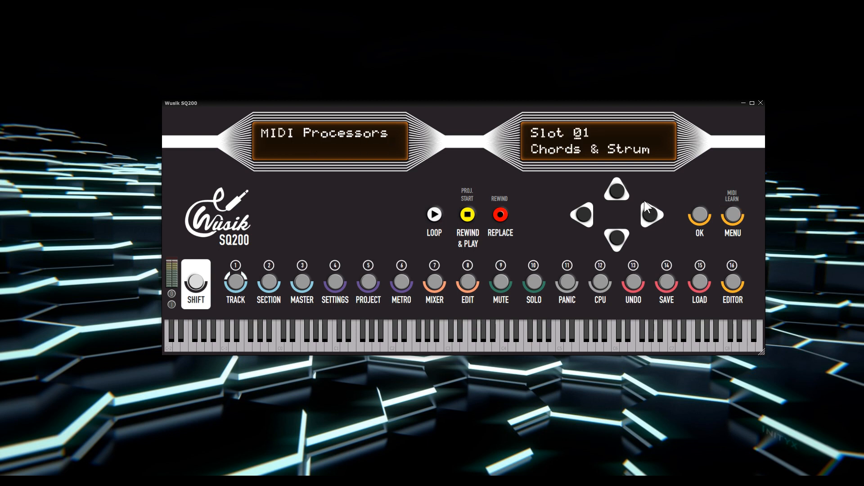
pyautogui.press('m')
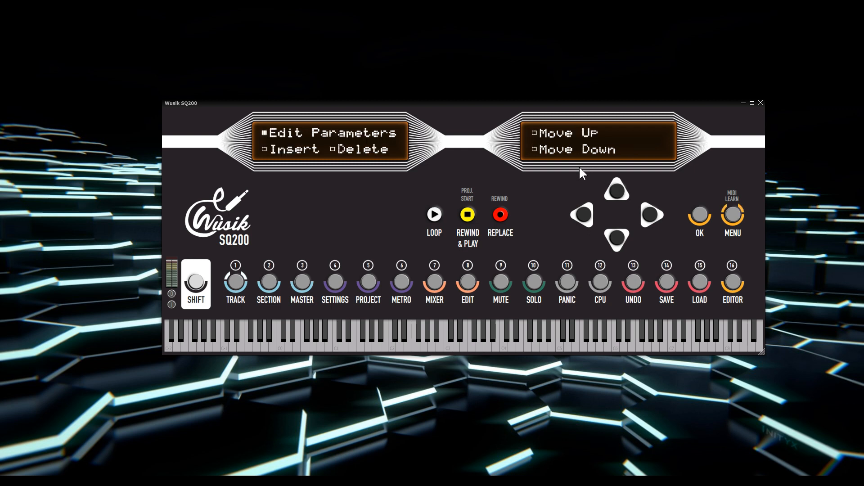
pyautogui.press('Escape')
pyautogui.press('Down')
pyautogui.press('Down')
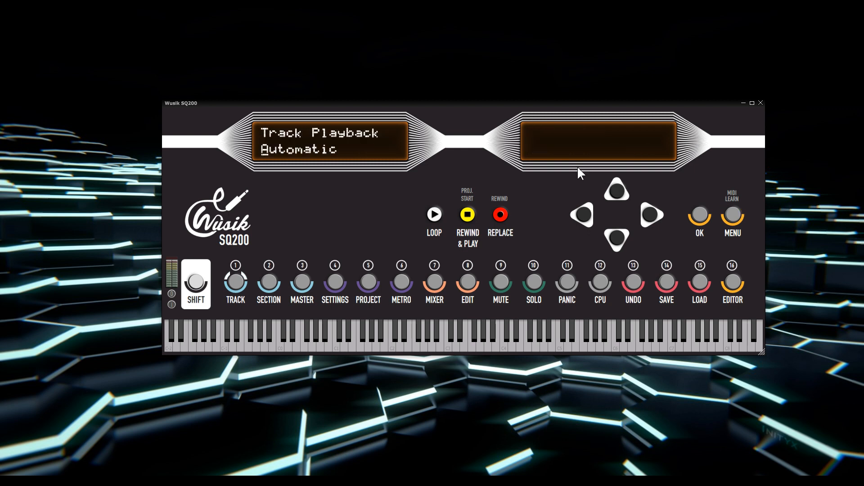
# Look through the list of MIDI processors available for the next slot, including Round Robin, Sticky Keys and Transpose
pyautogui.press('Right')
pyautogui.press('Return')
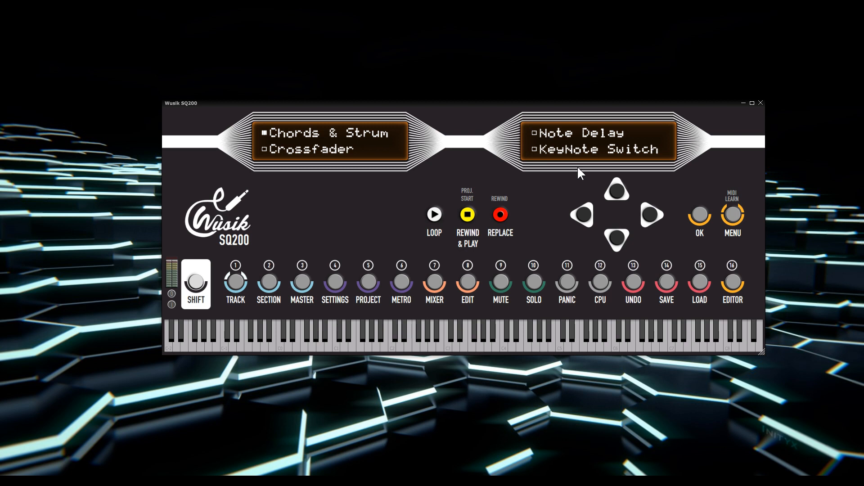
pyautogui.press('Right')
pyautogui.press('Down')
pyautogui.press('Down')
pyautogui.press('Down')
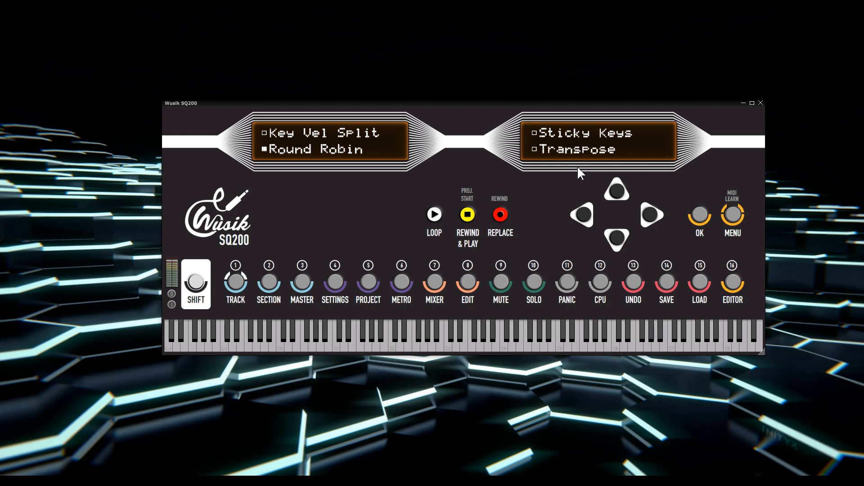
pyautogui.press('Return')
pyautogui.press('Down')
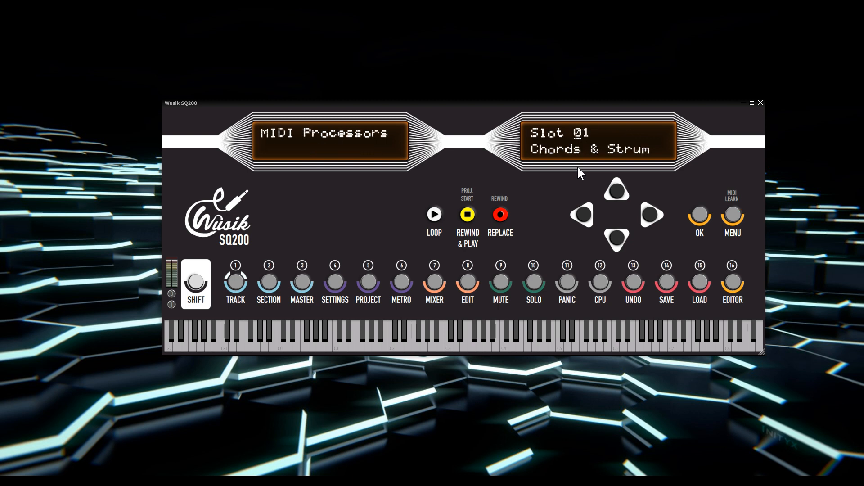
# Load the Note Delay MIDI processor into the slot after Chords & Strum and open its parameters
pyautogui.press('Right')
pyautogui.press('Return')
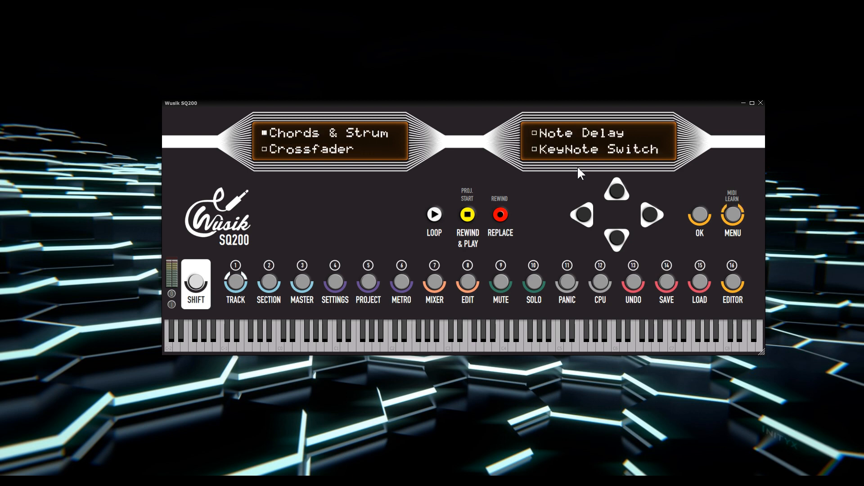
pyautogui.press('Right')
pyautogui.press('Return')
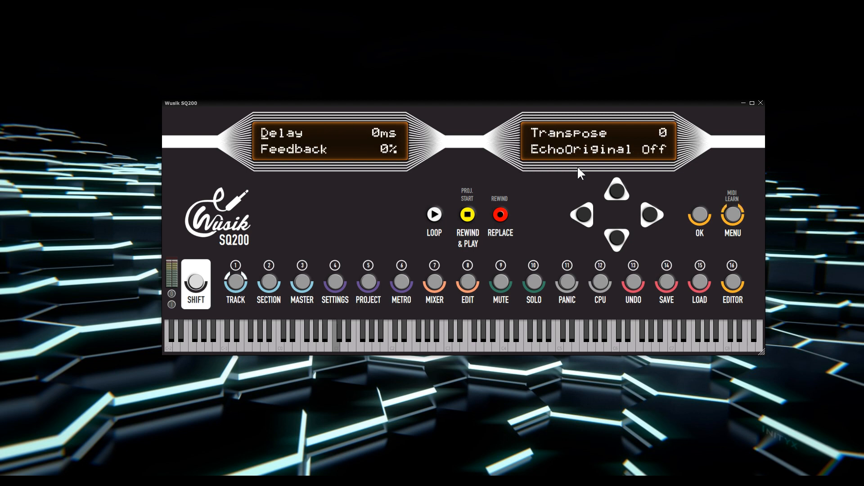
# Set the Note Delay's Delay to 94 ms and turn EchoOriginal on
pyautogui.press('Up')
pyautogui.press('Up')
pyautogui.press('Up')
pyautogui.press('Up')
pyautogui.press('Up')
pyautogui.press('Up')
pyautogui.press('Up')
pyautogui.press('Up')
pyautogui.press('Up')
pyautogui.press('Up')
pyautogui.press('Up')
pyautogui.press('Up')
pyautogui.press('Up')
pyautogui.press('Up')
pyautogui.press('Up')
pyautogui.press('Up')
pyautogui.press('Up')
pyautogui.press('Up')
pyautogui.press('Up')
pyautogui.press('Up')
pyautogui.press('Right')
pyautogui.press('Right')
pyautogui.press('Right')
pyautogui.press('Up')
pyautogui.press('Left')
pyautogui.press('Left')
pyautogui.press('Left')
pyautogui.press('Up')
pyautogui.press('Up')
pyautogui.press('Up')
# Set the Note Delay's Transpose to 12 and its Feedback to 19%
pyautogui.press('Right')
pyautogui.press('Right')
pyautogui.press('Up')
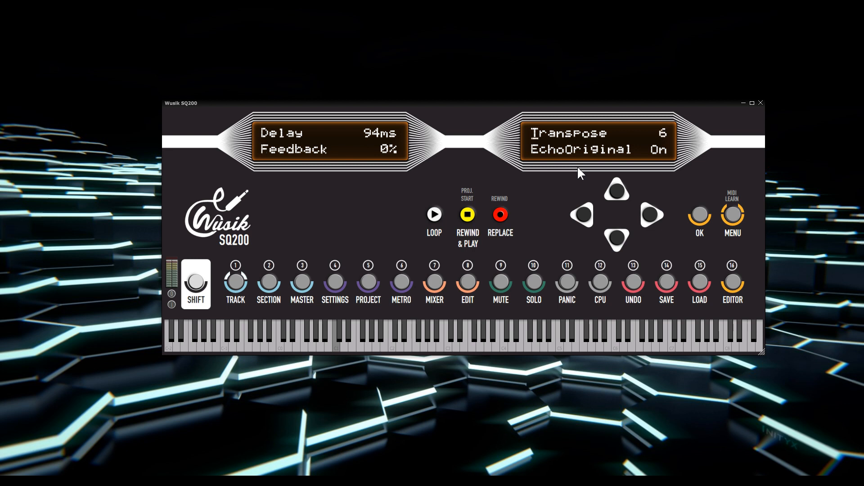
pyautogui.press('Up')
pyautogui.press('Down')
pyautogui.press('Left')
pyautogui.press('Left')
pyautogui.press('Right')
pyautogui.press('Up')
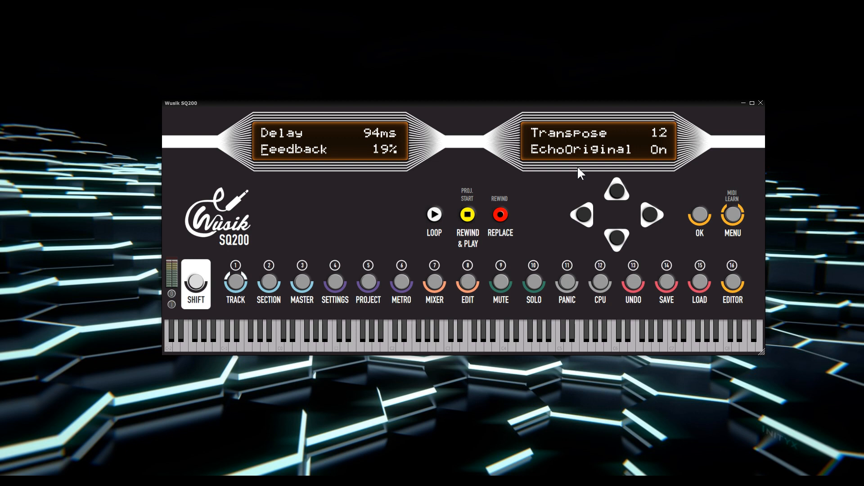
# Fine-tune the Note Delay parameters and return to the main screen of Track 1
pyautogui.press('Right')
pyautogui.press('Right')
pyautogui.press('Left')
pyautogui.press('Left')
pyautogui.press('Right')
pyautogui.press('Up')
pyautogui.press('Down')
pyautogui.press('Up')
pyautogui.press('Up')
pyautogui.press('Right')
pyautogui.press('Return')
pyautogui.press('Escape')
pyautogui.press('Escape')
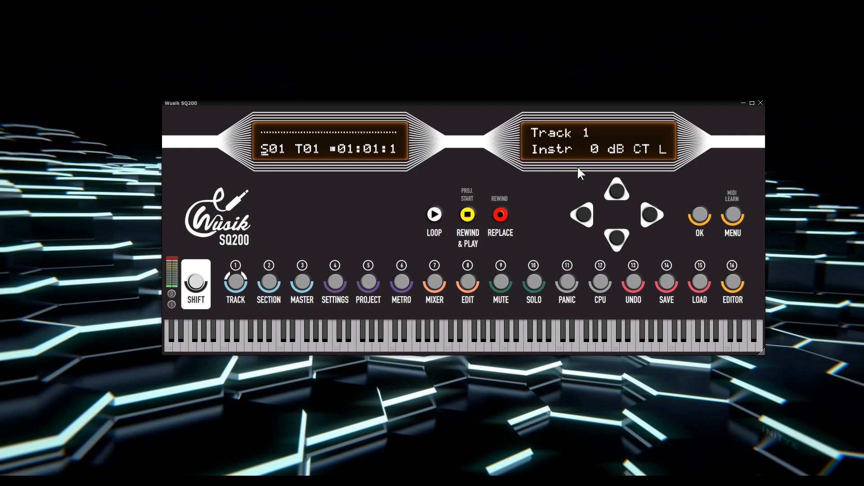
# Open the mdaDX10 instrument's parameters from the track settings and look through them from Attack to LFO Rate
pyautogui.press('4')
pyautogui.press('Down')
pyautogui.press('Up')
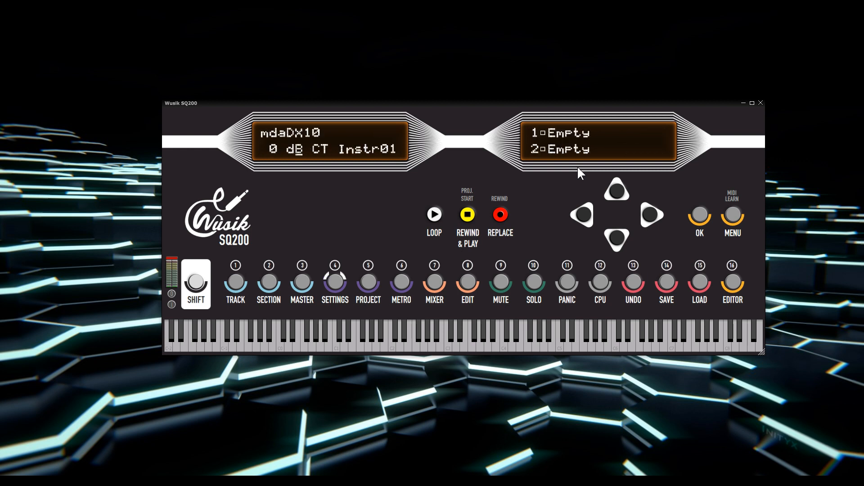
pyautogui.press('Return')
pyautogui.press('Down')
pyautogui.press('Down')
pyautogui.press('Down')
pyautogui.press('Down')
pyautogui.press('Down')
pyautogui.press('Down')
pyautogui.press('Down')
pyautogui.press('Down')
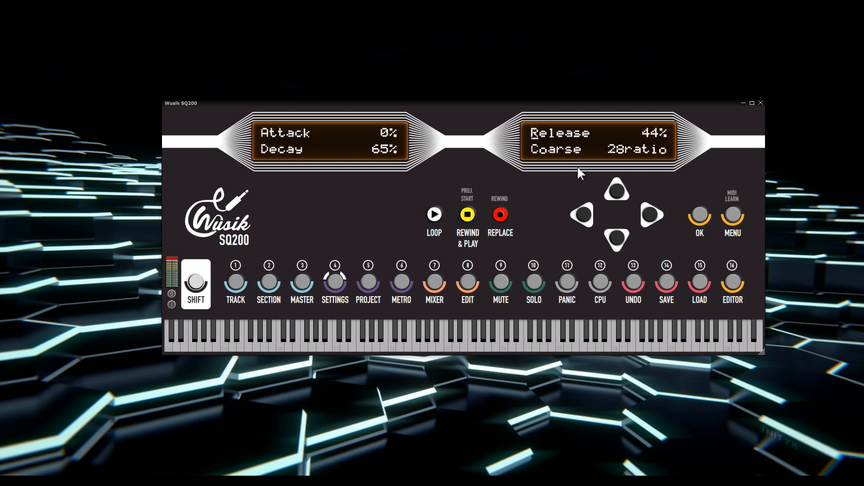
pyautogui.press('Down')
pyautogui.press('Down')
pyautogui.press('Down')
pyautogui.press('Down')
pyautogui.press('Down')
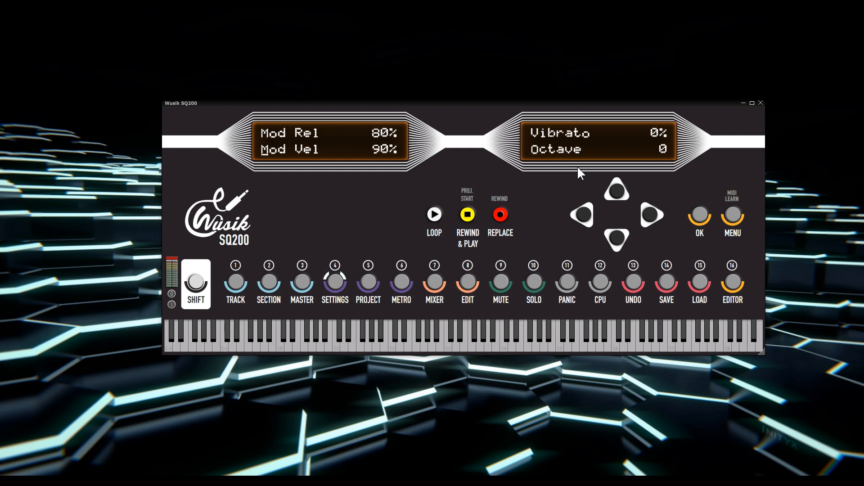
pyautogui.press('Down')
pyautogui.press('Down')
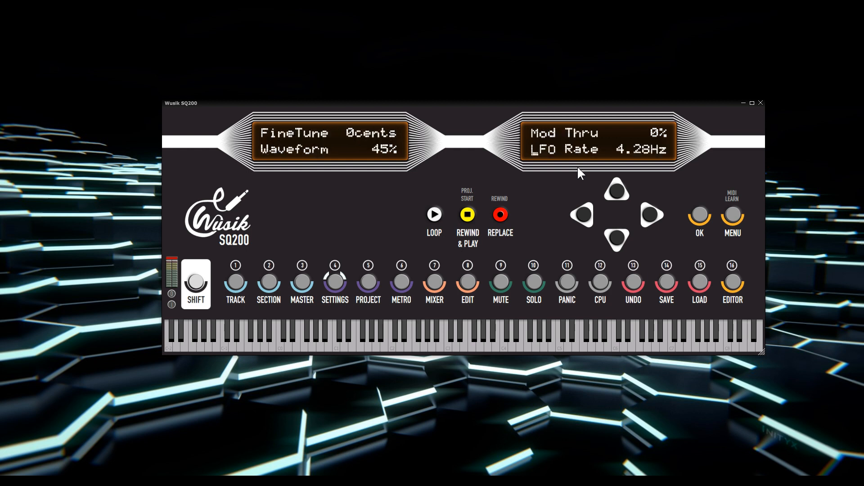
# Look back through the mdaDX10 parameters from LFO Rate to Attack and return to the main screen of Track 1
pyautogui.press('Up')
pyautogui.press('Up')
pyautogui.press('Up')
pyautogui.press('Up')
pyautogui.press('Up')
pyautogui.press('Up')
pyautogui.press('Up')
pyautogui.press('Up')
pyautogui.press('Up')
pyautogui.press('Up')
pyautogui.press('Up')
pyautogui.press('Up')
pyautogui.press('Up')
pyautogui.press('Up')
pyautogui.press('Up')
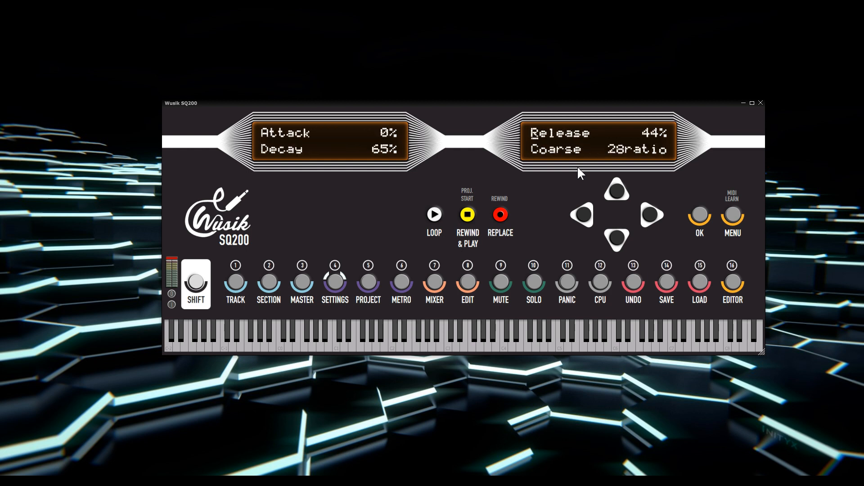
pyautogui.press('Escape')
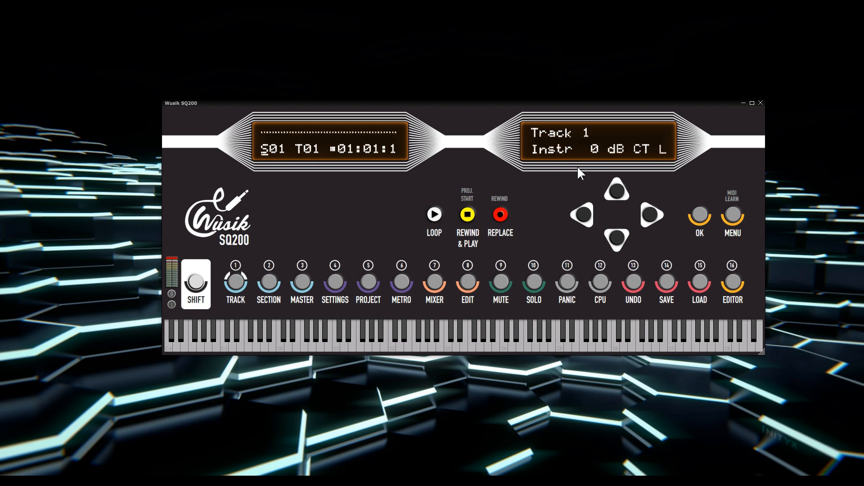
# Go to Track 1's MIDI Processors and check which processors occupy slots 01 and 02
pyautogui.press('Right')
pyautogui.press('Right')
pyautogui.press('Right')
pyautogui.press('Right')
pyautogui.press('Down')
pyautogui.press('Up')
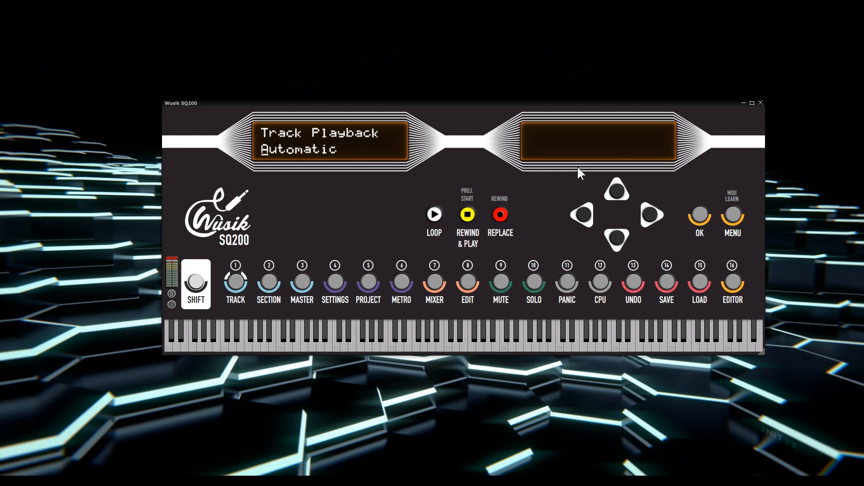
pyautogui.press('Down')
pyautogui.press('Left')
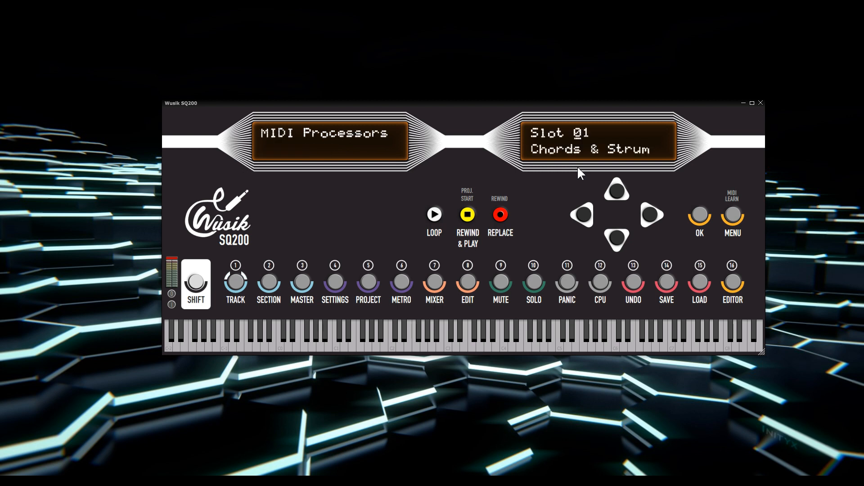
pyautogui.press('Right')
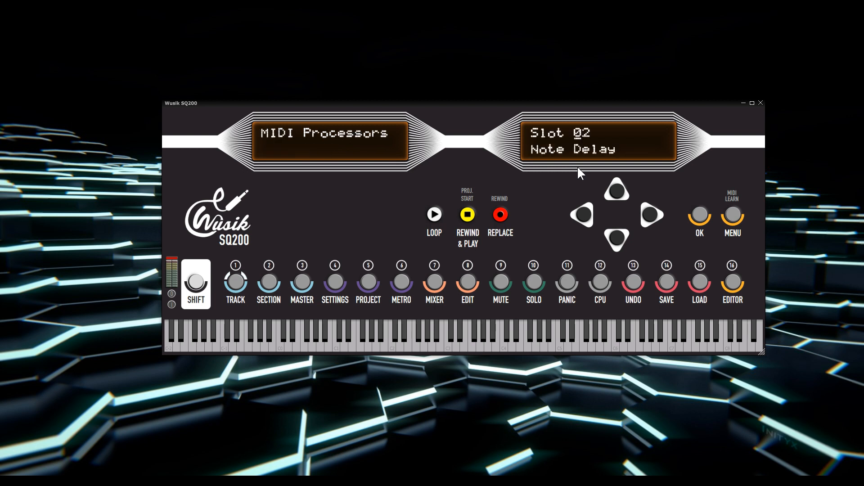
# Load the Key Vel Split processor into slot 03 of the MIDI Processors
pyautogui.press('Right')
pyautogui.press('Return')
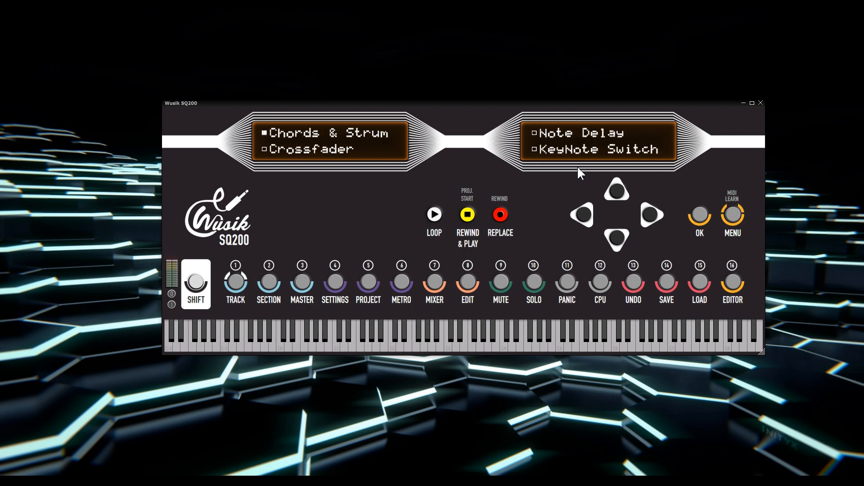
pyautogui.press('Down')
pyautogui.press('Up')
pyautogui.press('Right')
pyautogui.press('Down')
pyautogui.press('Down')
pyautogui.press('Down')
pyautogui.press('Down')
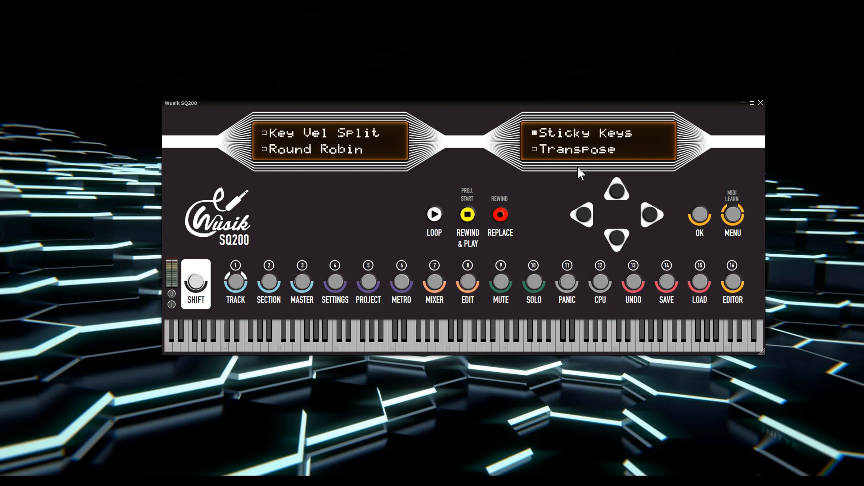
pyautogui.press('Left')
pyautogui.press('Return')
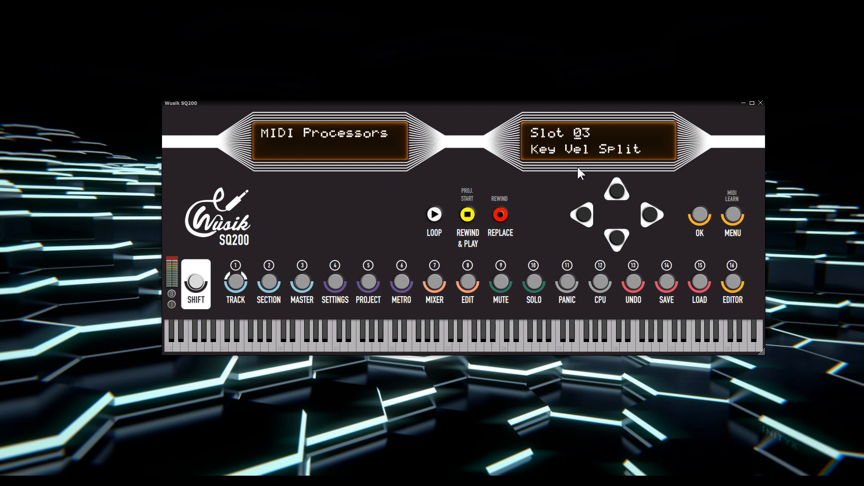
# Examine the key and velocity zone limits of Key Vel Split and return to its slot
pyautogui.press('Return')
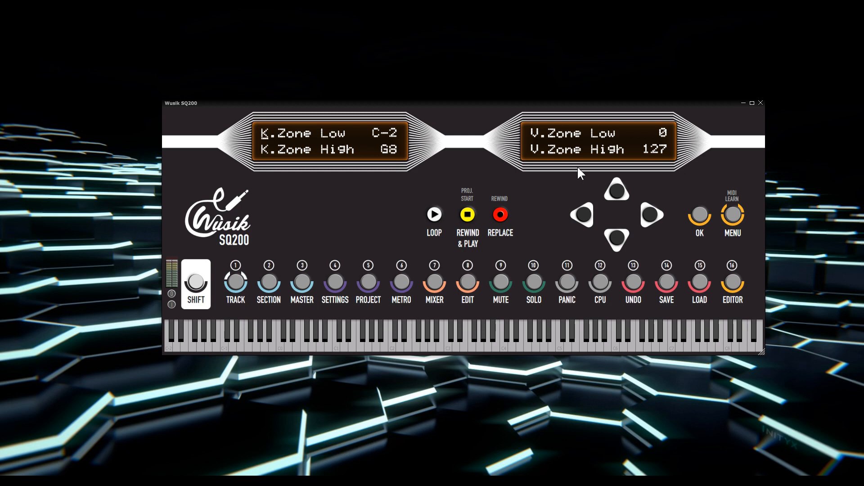
pyautogui.press('Down')
pyautogui.press('Down')
pyautogui.press('Up')
pyautogui.press('Escape')
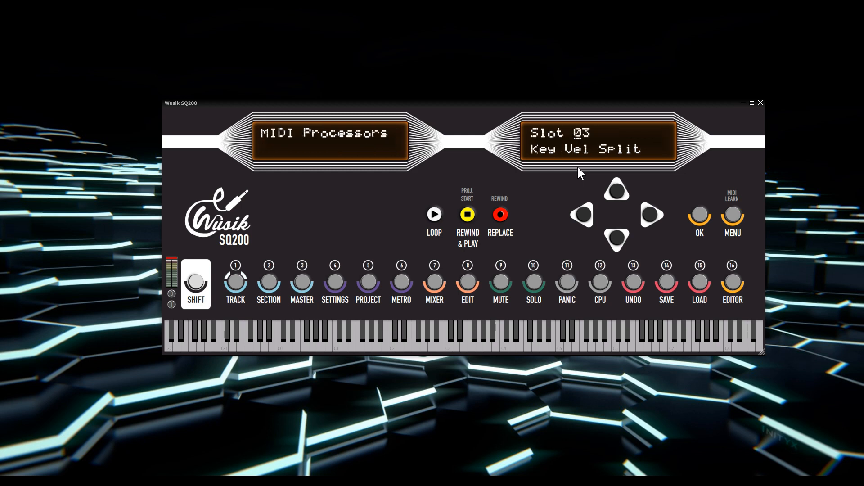
# Load the Transpose processor into the slot following Key Vel Split and open its parameters
pyautogui.press('Right')
pyautogui.press('Return')
pyautogui.press('Right')
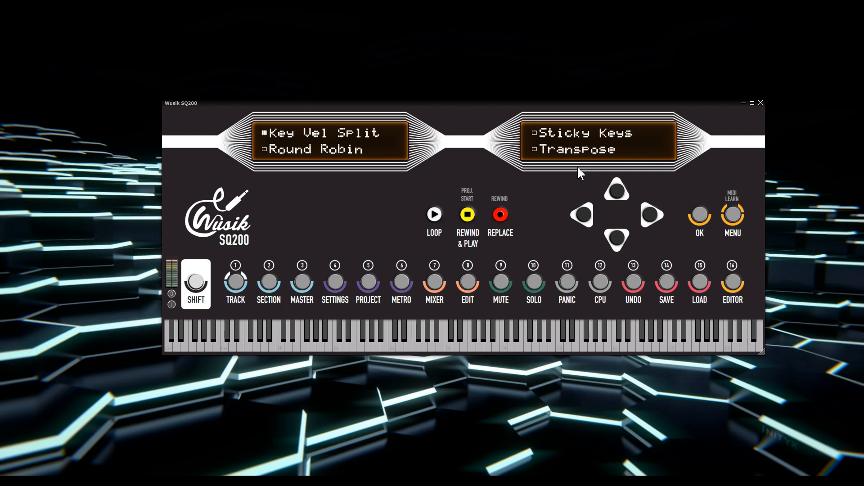
pyautogui.press('Down')
pyautogui.press('Down')
pyautogui.press('Down')
pyautogui.press('Return')
# Try the Transpose processor's Octave above and below zero and set it back to 0
pyautogui.press('Down')
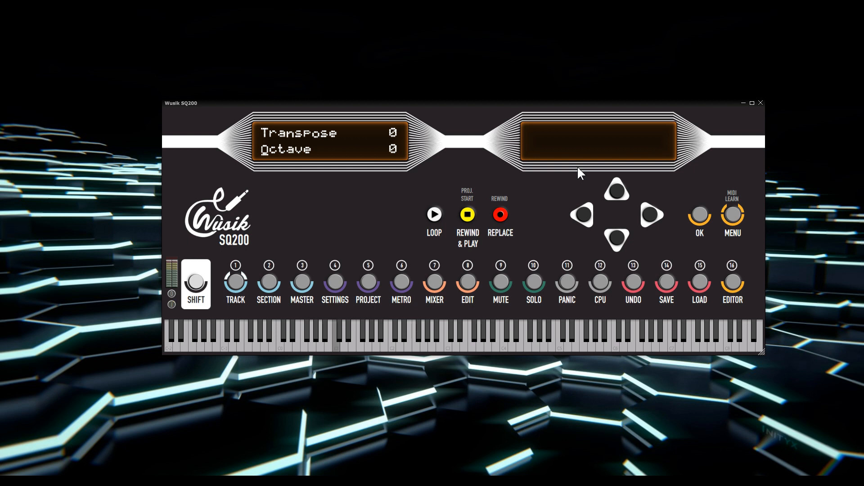
pyautogui.press('Right')
pyautogui.press('Right')
pyautogui.press('Left')
pyautogui.press('Left')
pyautogui.press('Left')
pyautogui.press('Right')
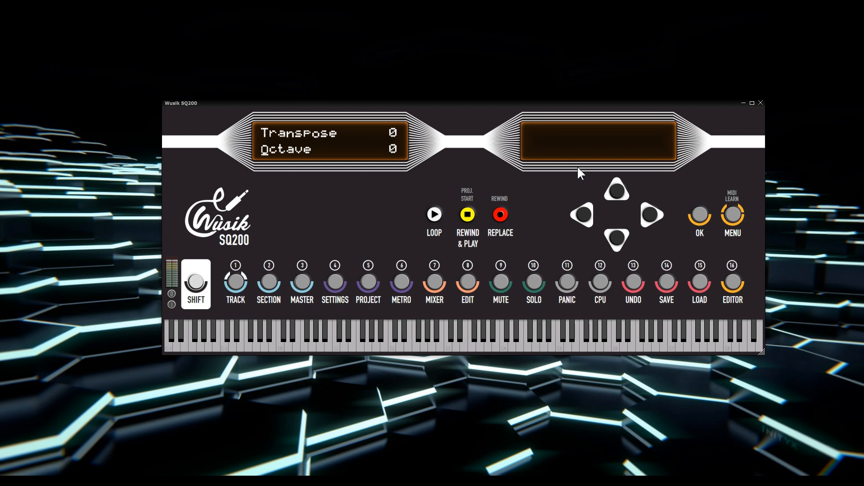